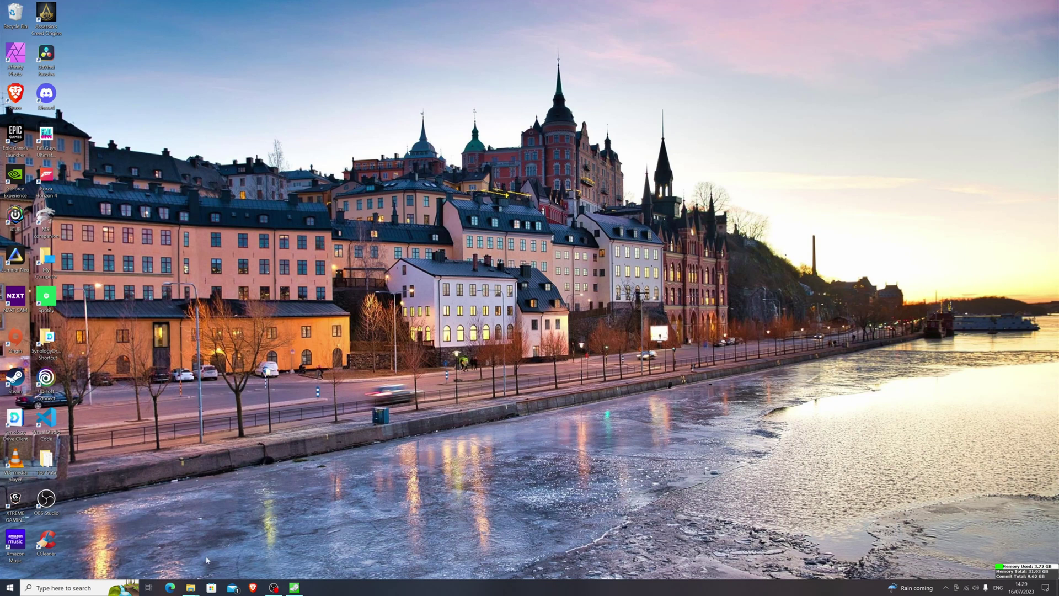
Step: Bring up CrystalDiskMark and snap the Test Data Explorer window to the left half
left_click(294, 587)
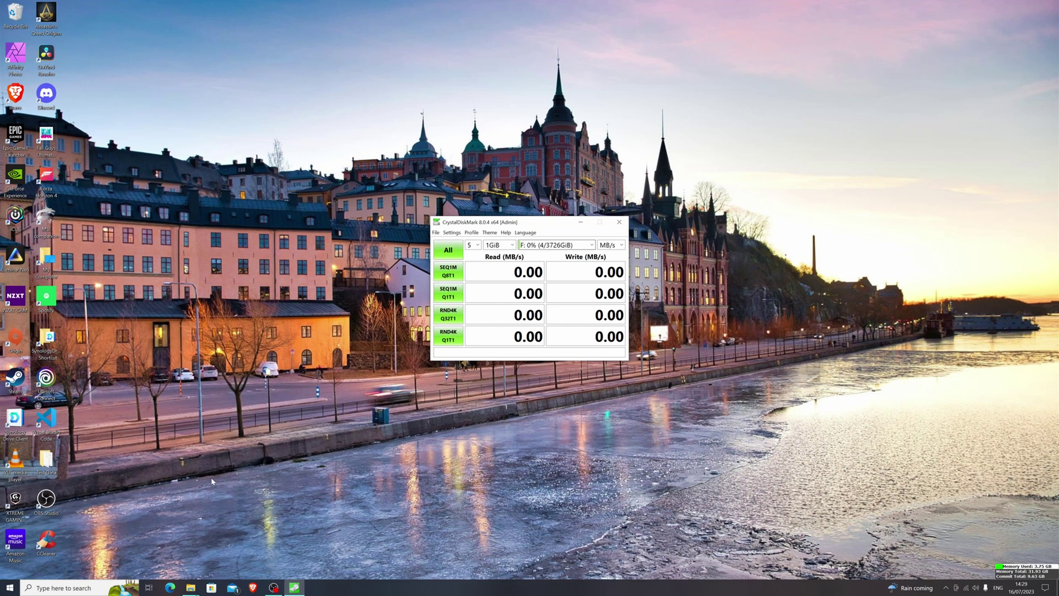
mouse_move(191, 588)
left_click(70, 561)
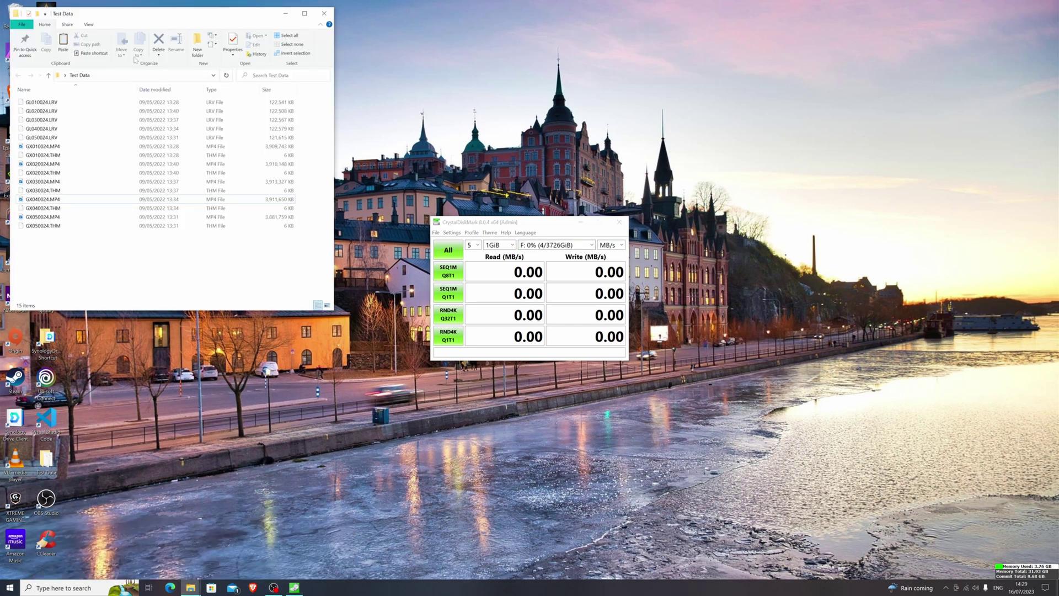
left_click_drag(287, 13, 2, 160)
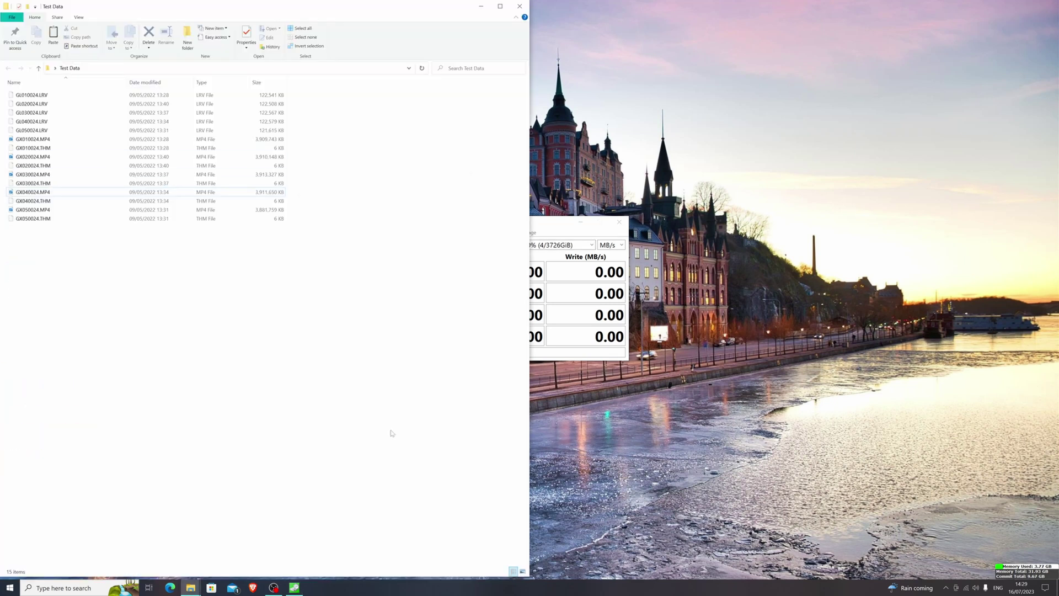
Step: Switch to the Seagate OT (D:) drive window from the File Explorer taskbar previews
left_click(190, 587)
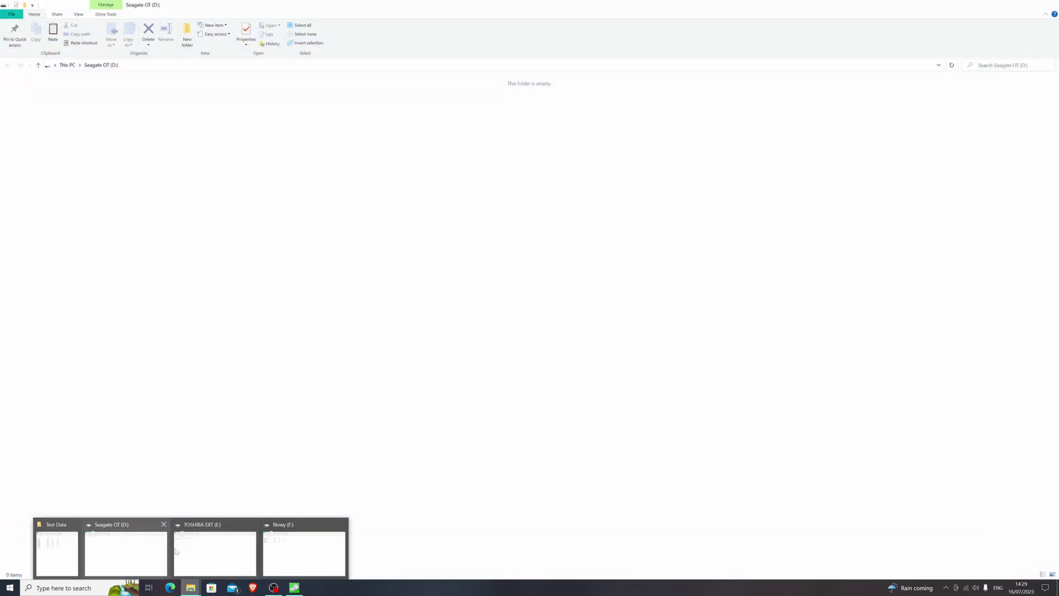
mouse_move(226, 550)
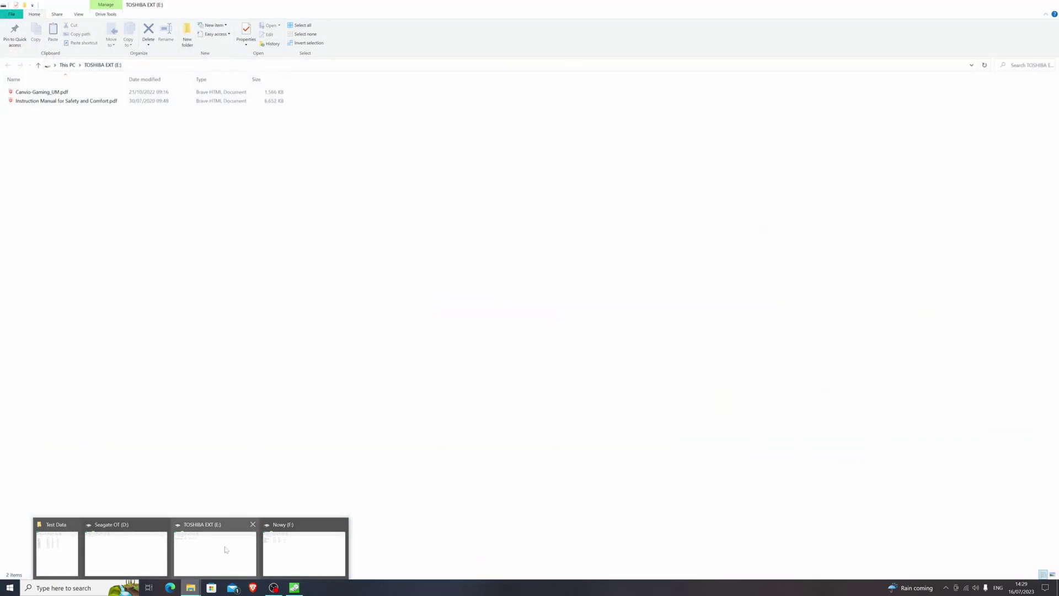
mouse_move(283, 527)
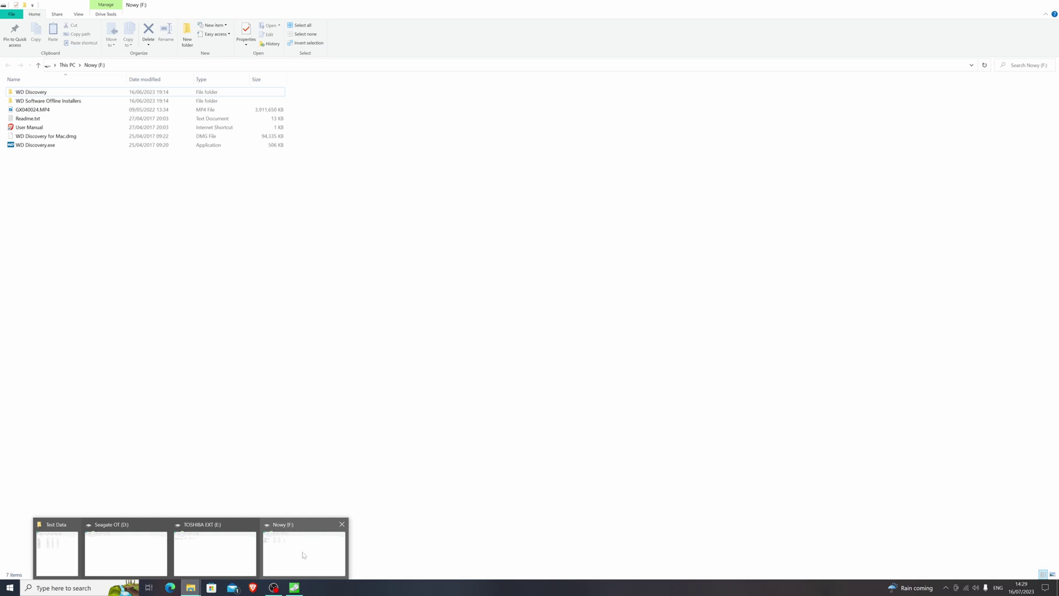
left_click(132, 557)
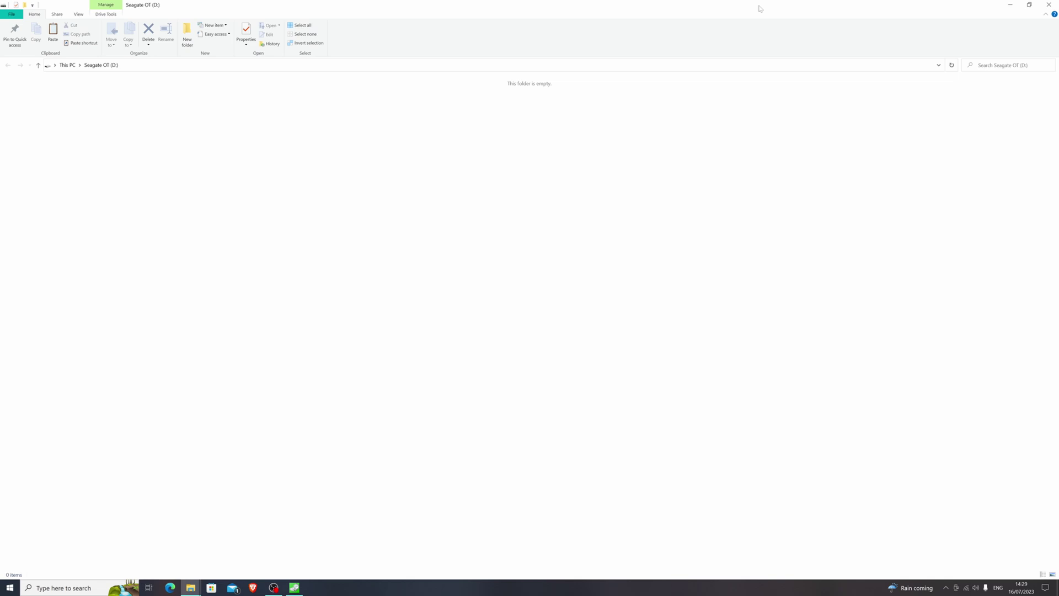
Step: Snap the Seagate window to the right half and target drive D: with 5 runs
left_click_drag(759, 8, 1037, 166)
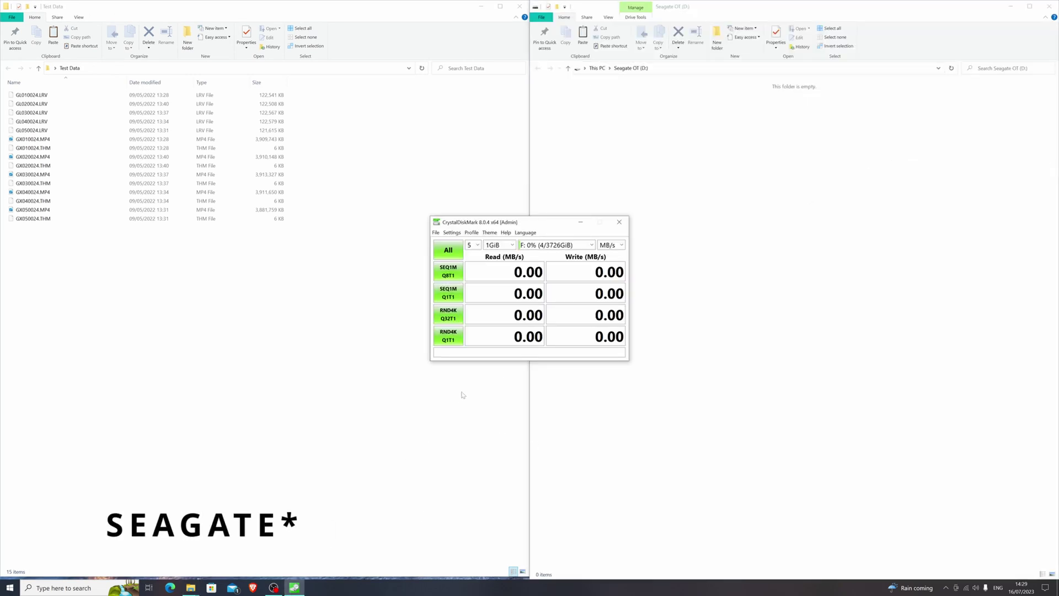
left_click(544, 246)
left_click(533, 266)
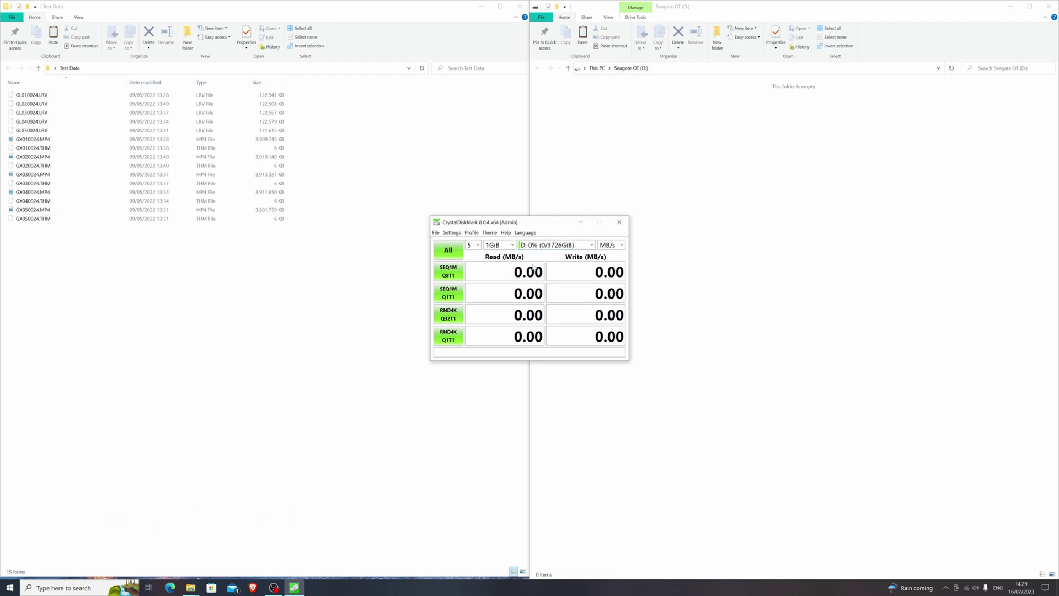
left_click(476, 245)
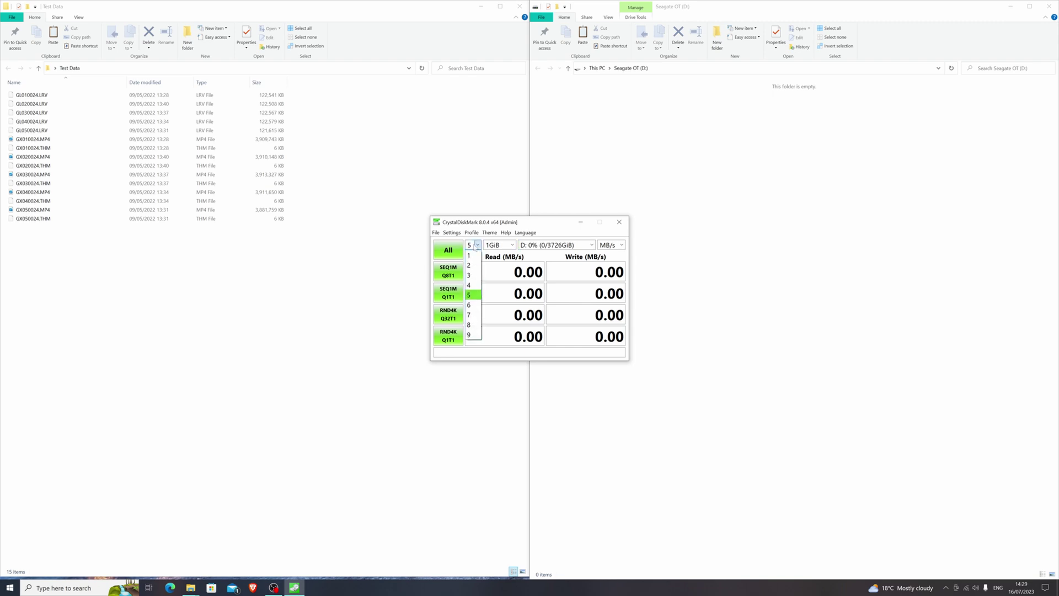
left_click(544, 220)
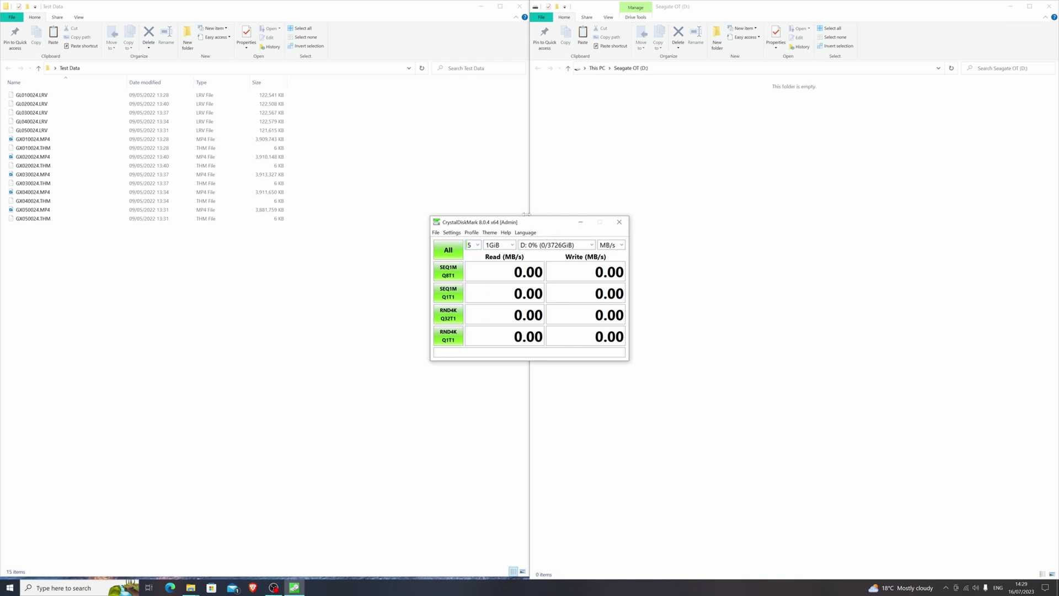
Step: Run every test on drive D:, getting 148.69 MB/s sequential read and 145.12 MB/s write
left_click(449, 251)
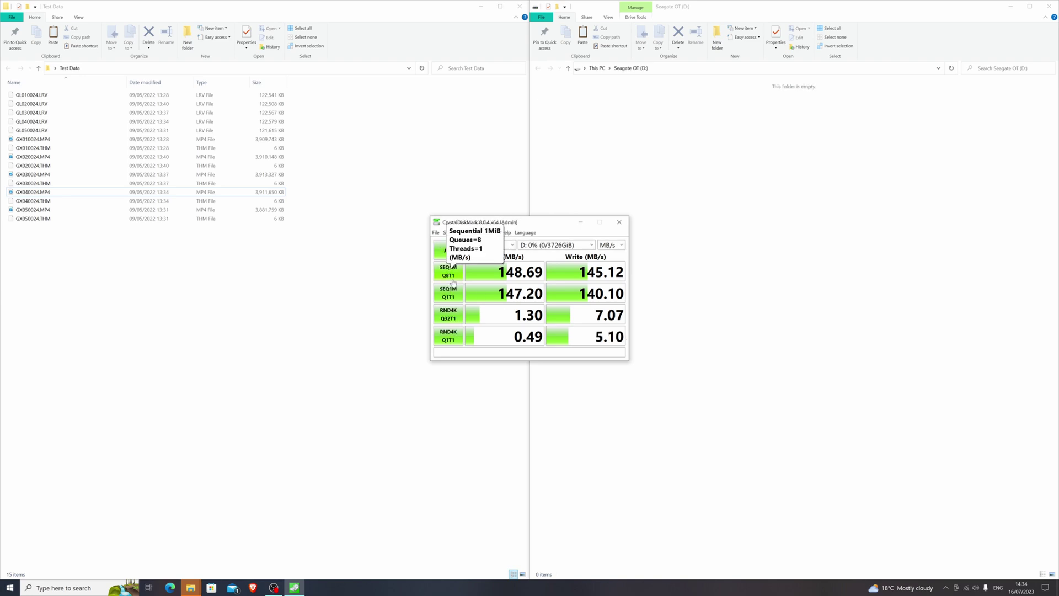
Step: Save the Seagate D: results as a PNG, then copy GX050024.MP4 onto the Seagate drive
key("ctrl+s")
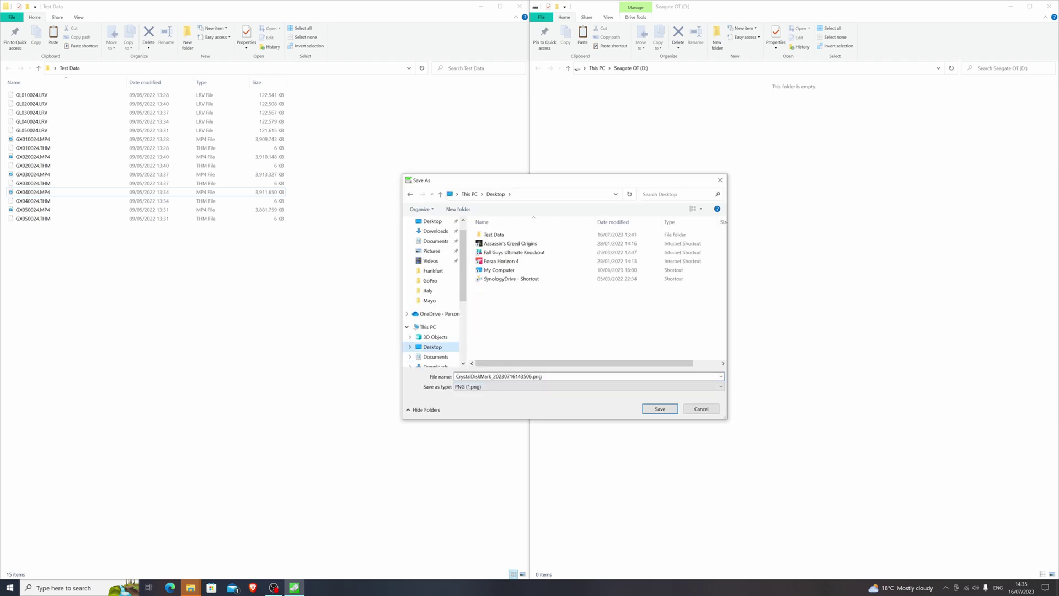
key("Return")
left_click_drag(542, 222, 346, 289)
left_click(38, 210)
left_click_drag(38, 210, 728, 310)
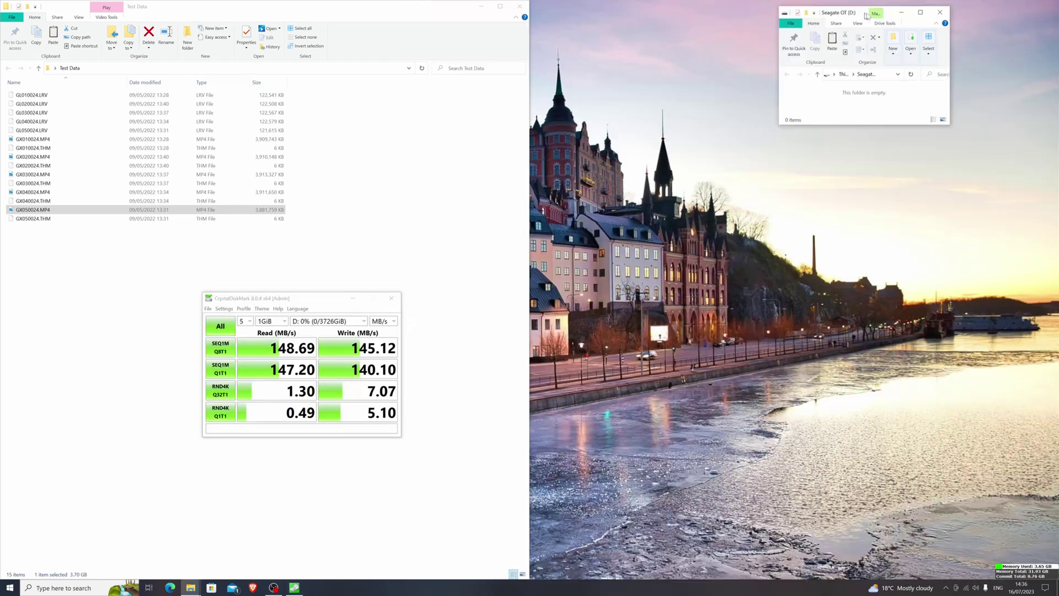
Step: Start copying GX010024, GX020024 and GX030024.MP4 onto the Seagate drive, then cancel the copy
left_click(33, 156)
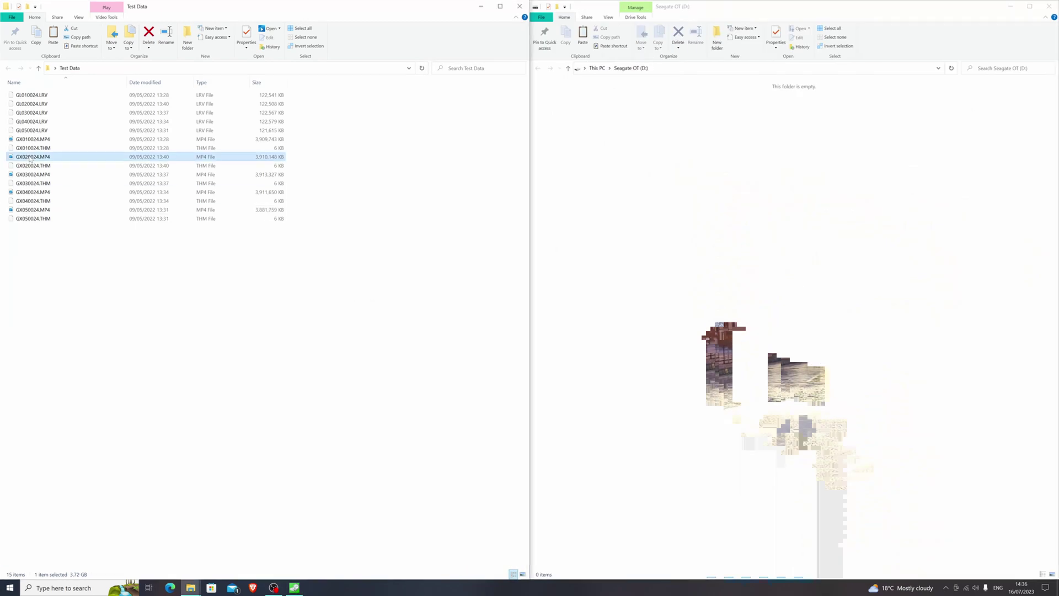
left_click(33, 139, "ctrl")
left_click(30, 175, "ctrl")
left_click_drag(30, 174, 772, 220)
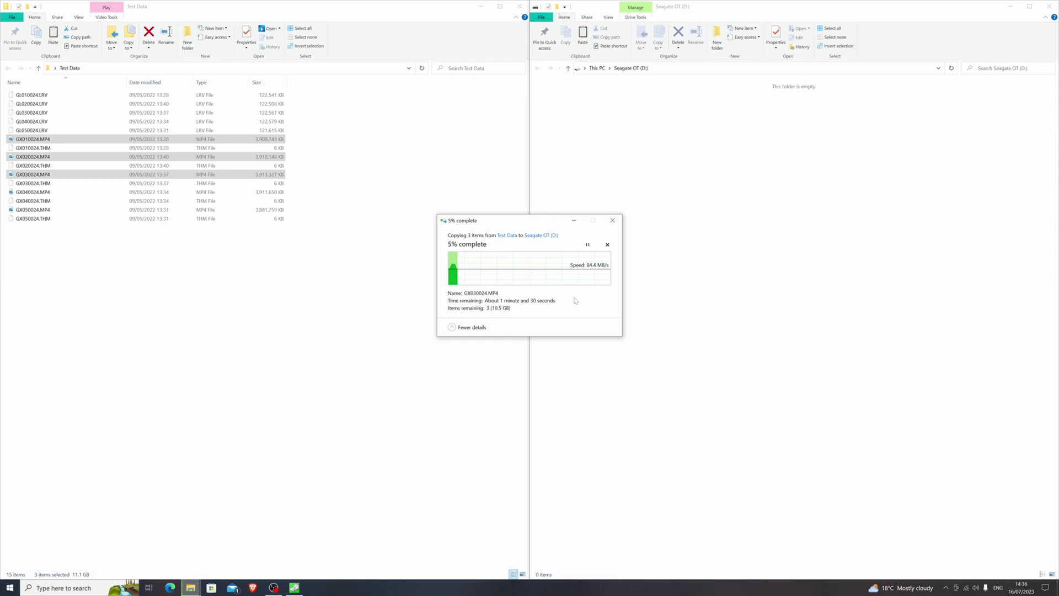
left_click(294, 588)
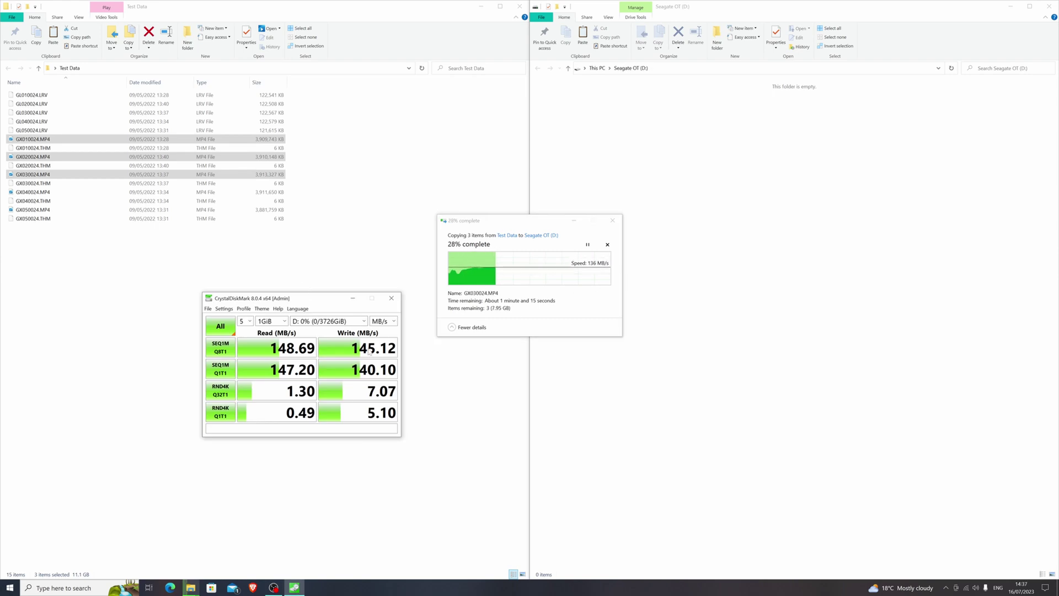
left_click(608, 244)
Step: Put GX030024.MP4 back into Test Data, replacing the existing copy, and show Nowy (F:)
left_click_drag(550, 95, 178, 360)
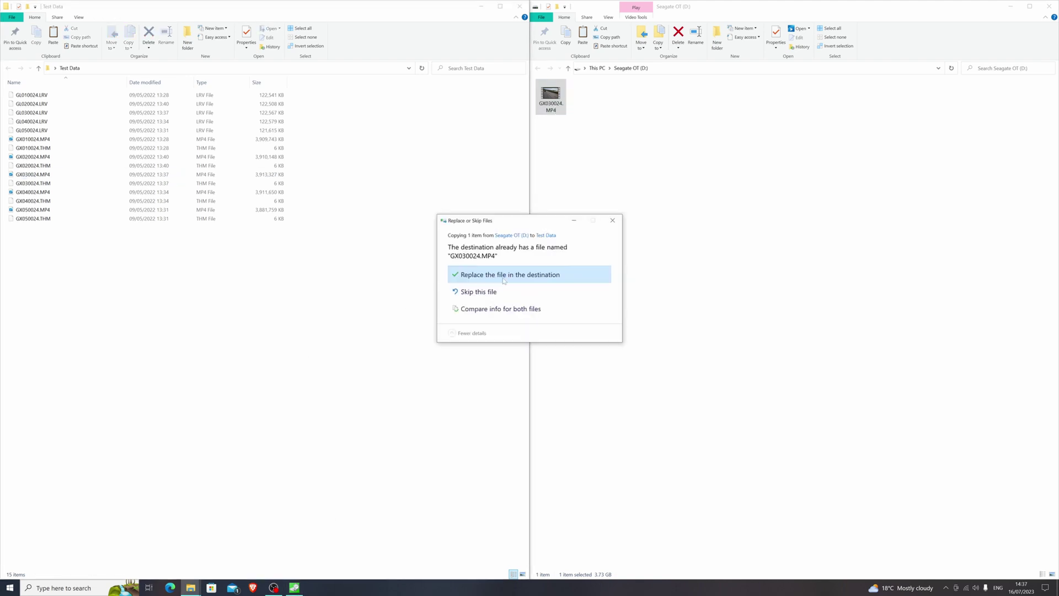
left_click(606, 271)
right_click(52, 178)
left_click(77, 252)
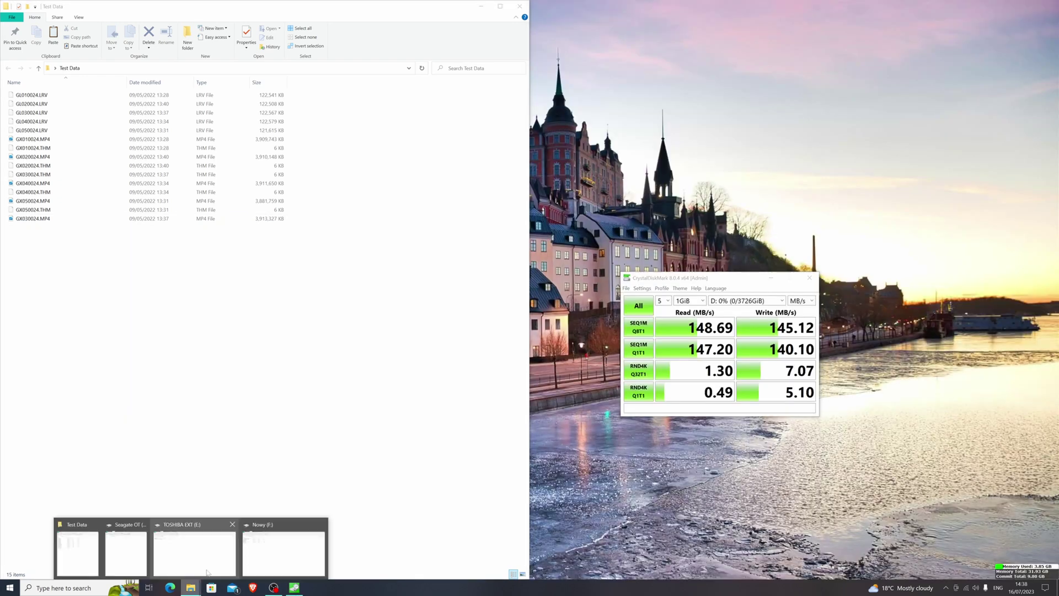
left_click(192, 547)
left_click_drag(717, 278, 531, 262)
Step: Benchmark Nowy (F:), reaching 126.66 MB/s sequential read and 114.48 MB/s write
left_click(445, 271)
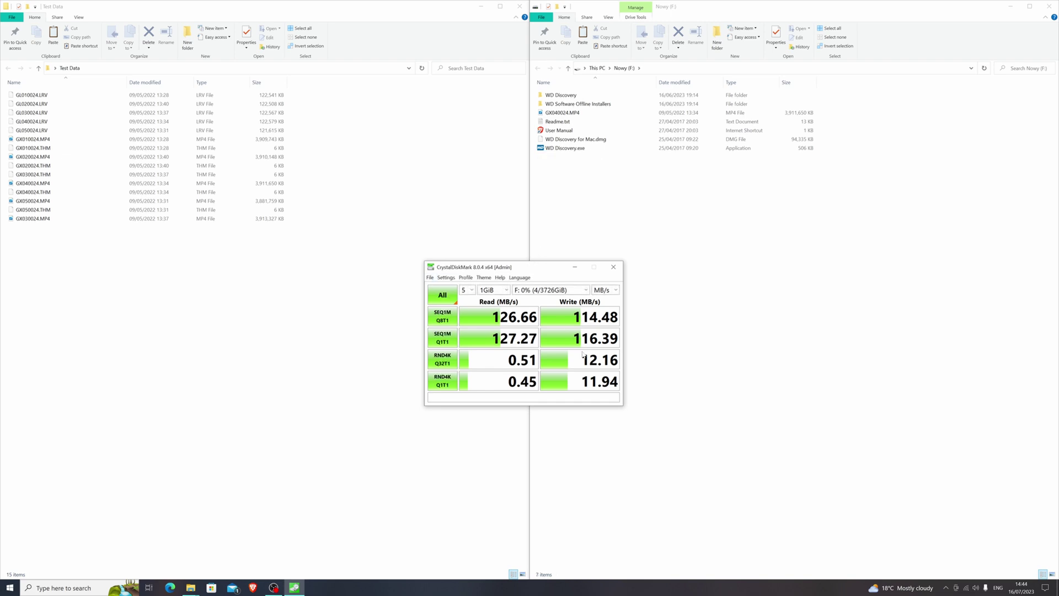
Step: Delete GX040024.MP4 from F: and paste GX010024.MP4 and GX020024.MP4 onto it
right_click(568, 110)
left_click(585, 229)
left_click(33, 139)
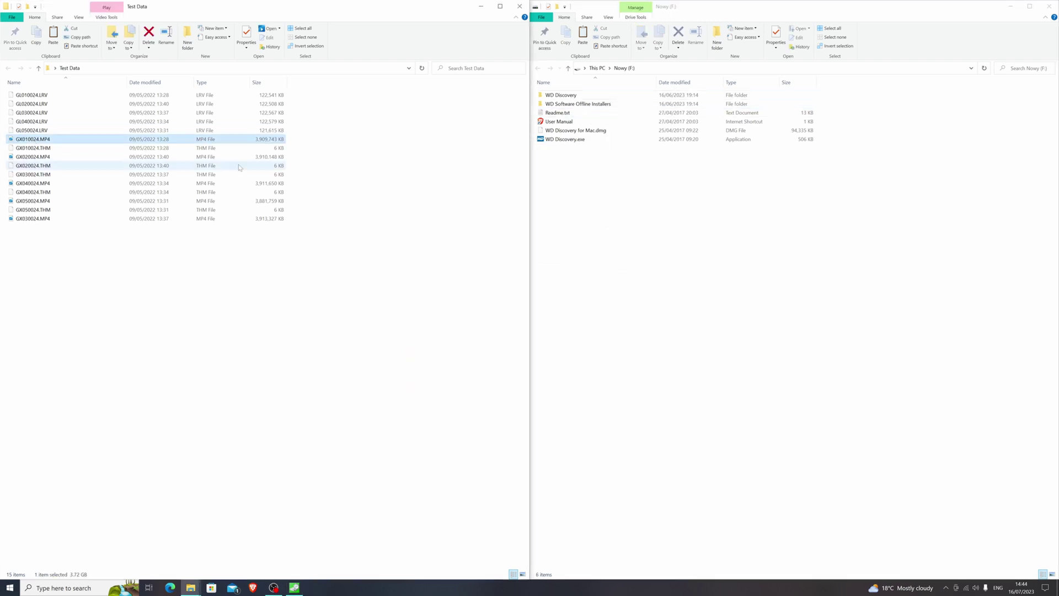
right_click(635, 245)
left_click(653, 301)
left_click(33, 156)
key("ctrl+c")
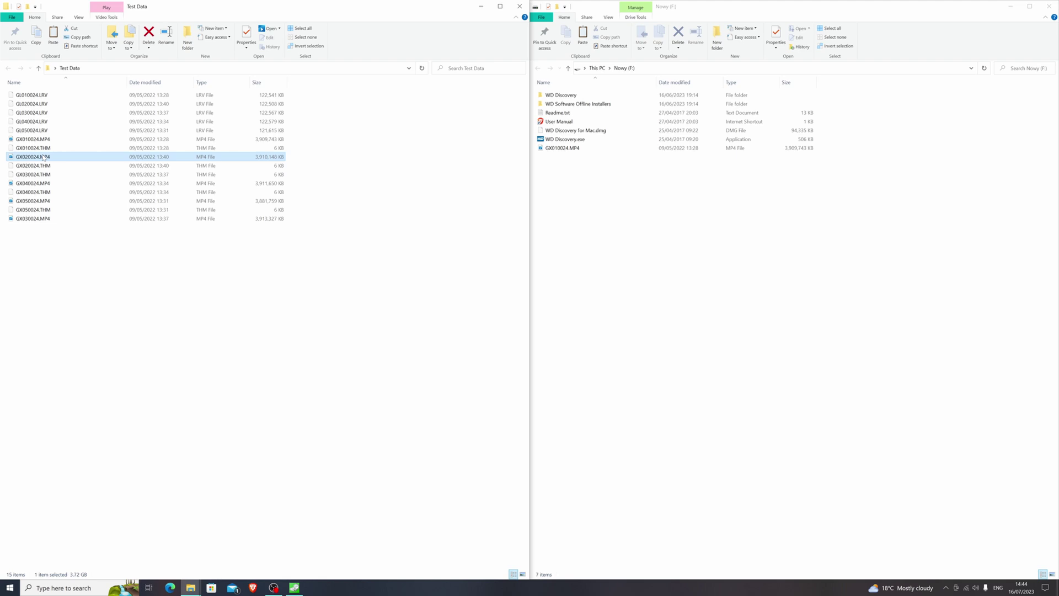
right_click(601, 230)
left_click(620, 288)
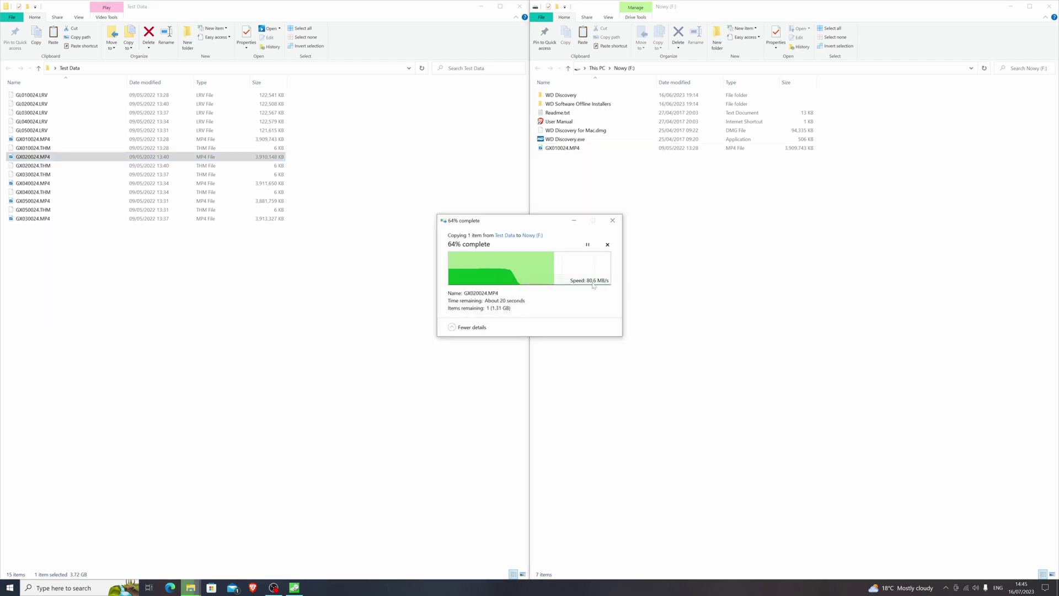
Step: Delete the two copied MP4s from F: and snap the F: window back to the right half
left_click_drag(607, 160, 568, 146)
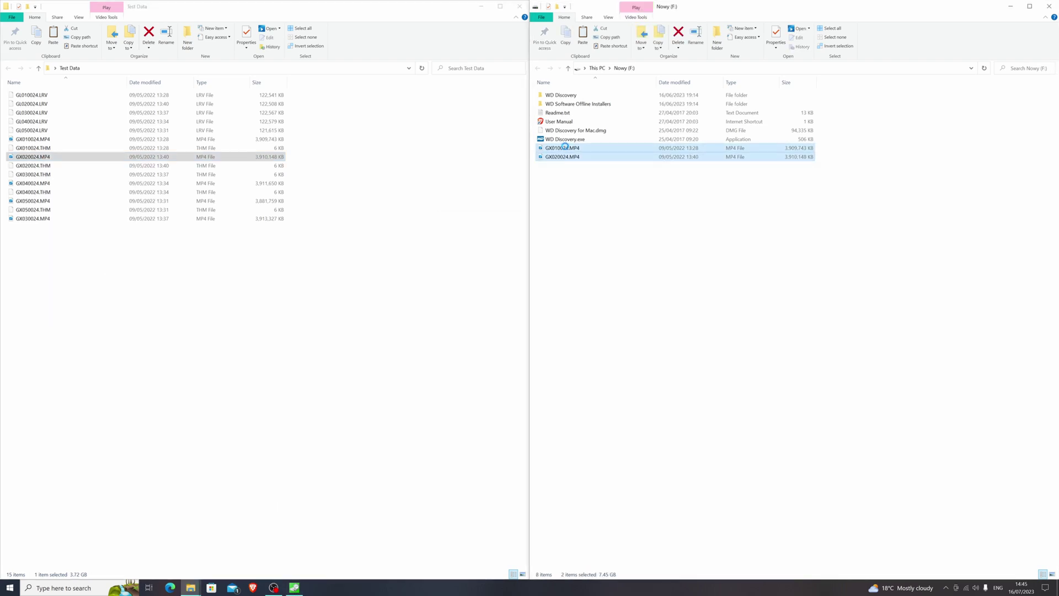
key("Delete")
key("Return")
key("super+Down")
right_click(1018, 572)
key("super+Right")
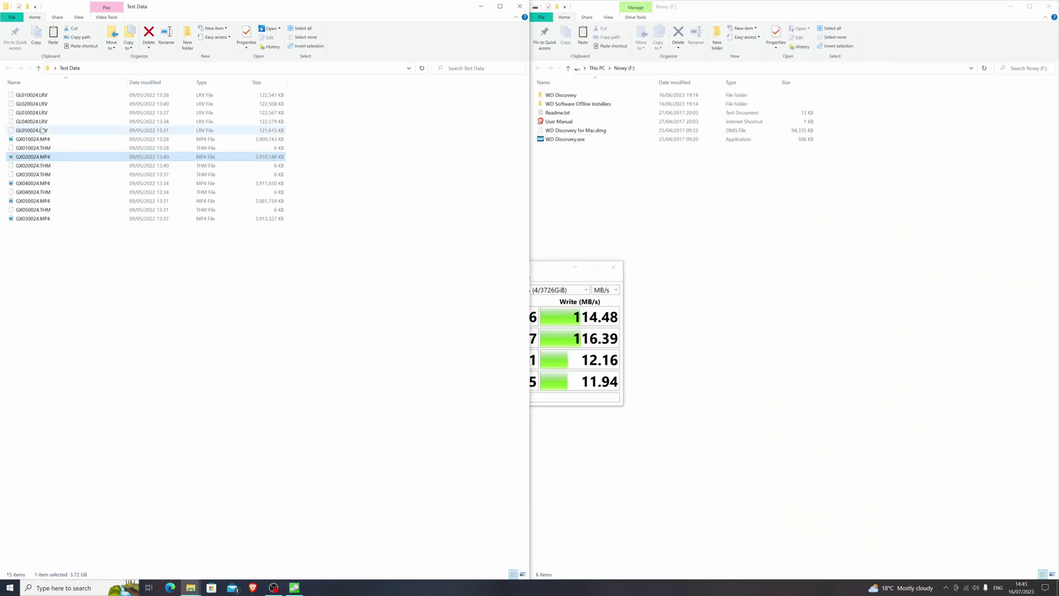
Step: Paste a shortcut to GX010024.MP4 onto the F: drive
left_click(33, 139)
key("ctrl+c")
right_click(725, 215)
left_click(755, 279)
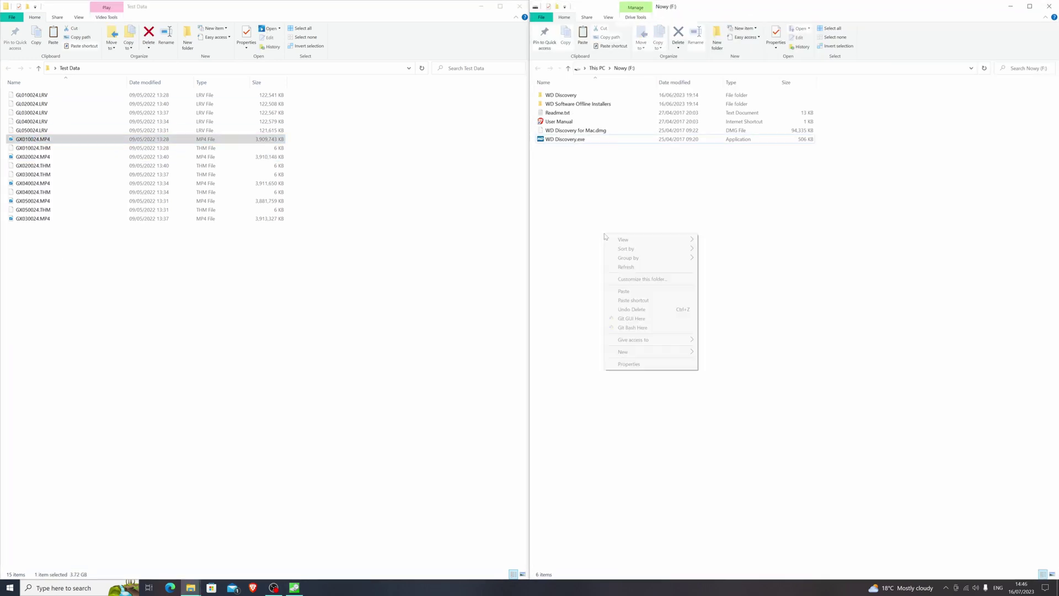
left_click(119, 260)
Step: Move GX010024.MP4 from F: back into Test Data, leaving 15 files there
right_click(40, 140)
left_click(57, 263)
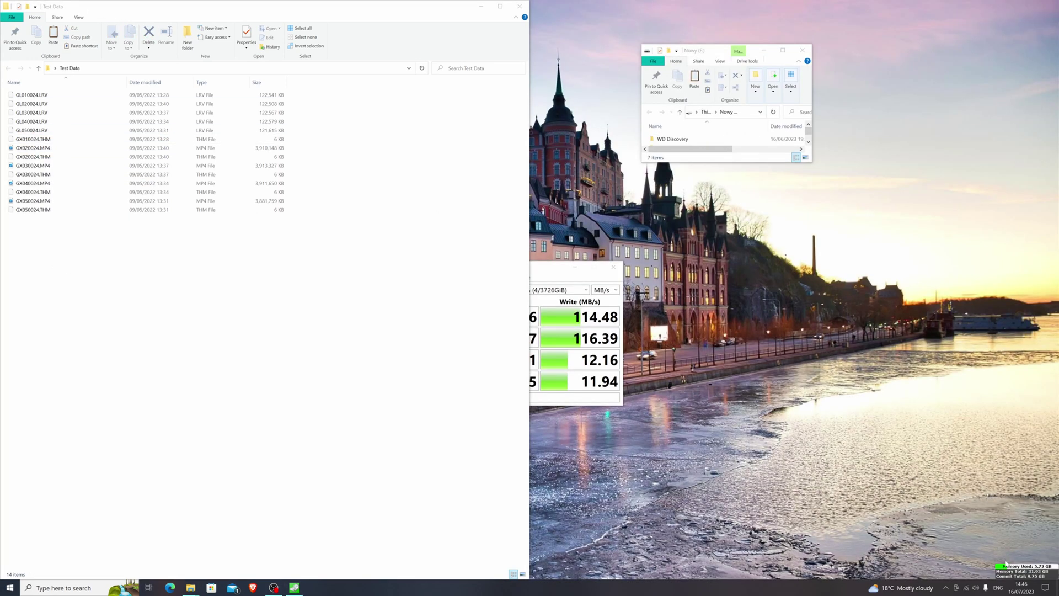
right_click(571, 148)
left_click(605, 247)
right_click(159, 281)
left_click(187, 331)
left_click(759, 253)
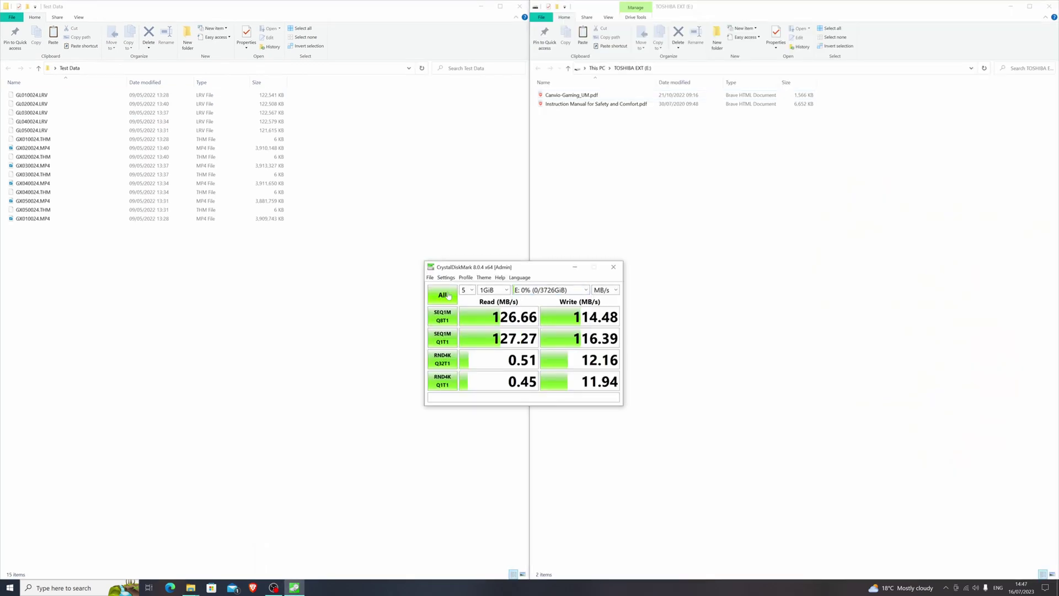
Step: Benchmark TOSHIBA EXT (E:), reaching 153.33 MB/s sequential read and 155.59 MB/s write
left_click(448, 295)
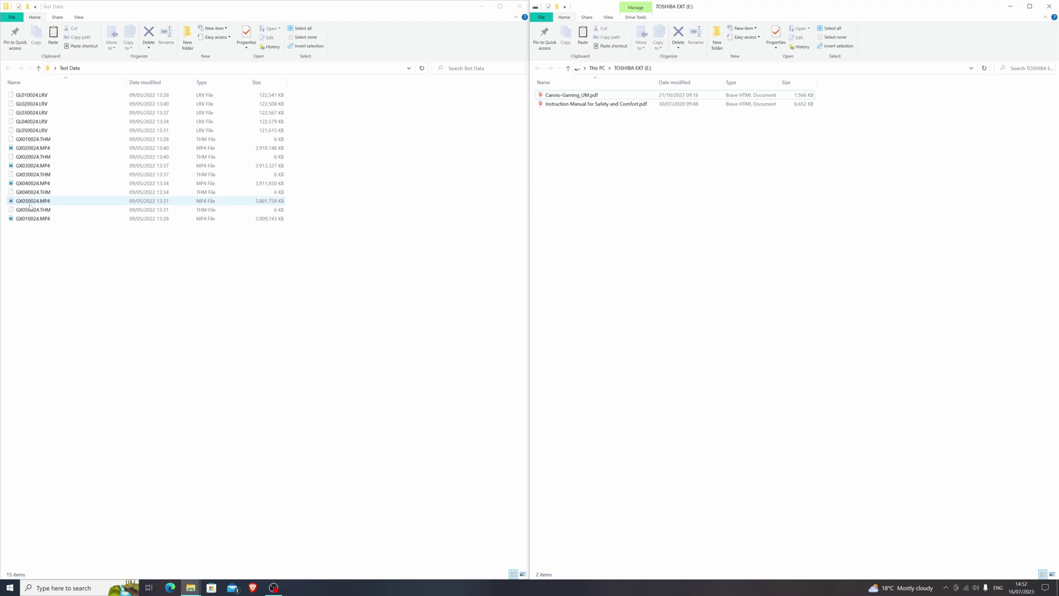
Step: Copy GX050024.MP4 and GX020024.MP4 onto TOSHIBA EXT (E:), then delete GX020024.MP4 there
left_click_drag(33, 201, 717, 326)
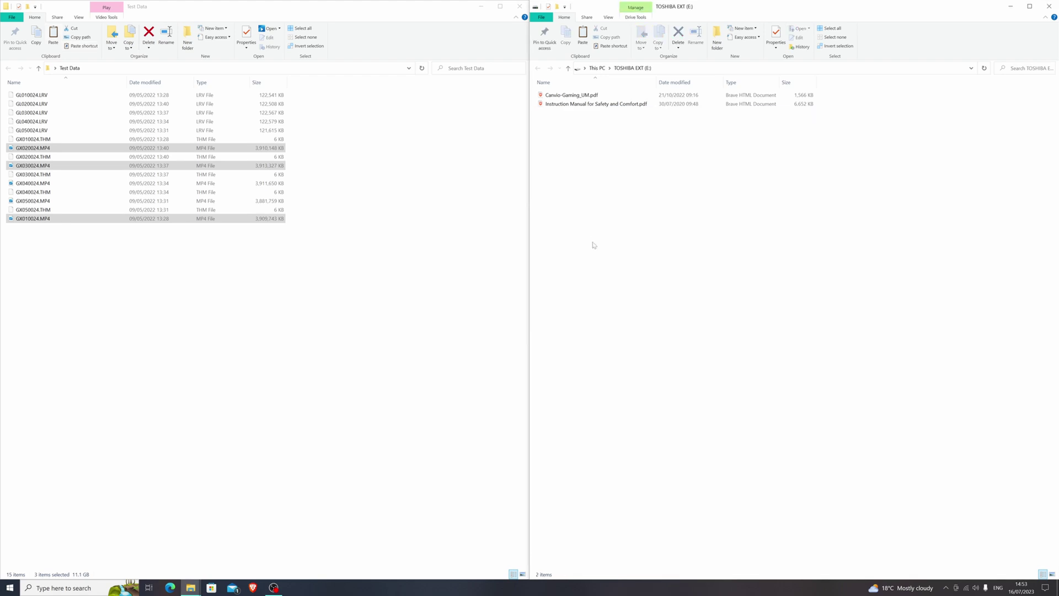
left_click(32, 147)
left_click_drag(33, 147, 732, 308)
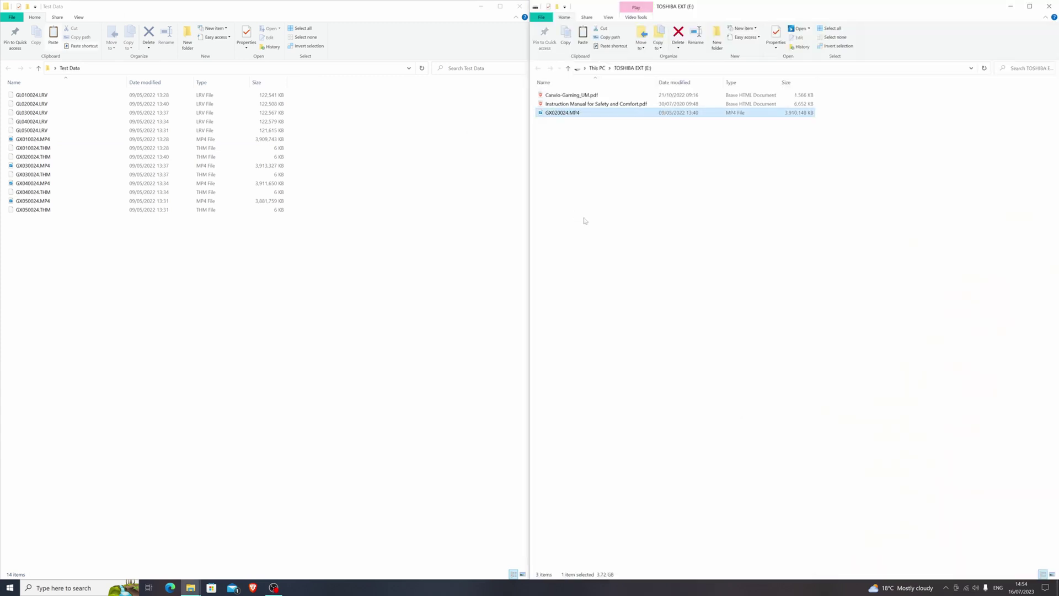
right_click(568, 113)
left_click(588, 239)
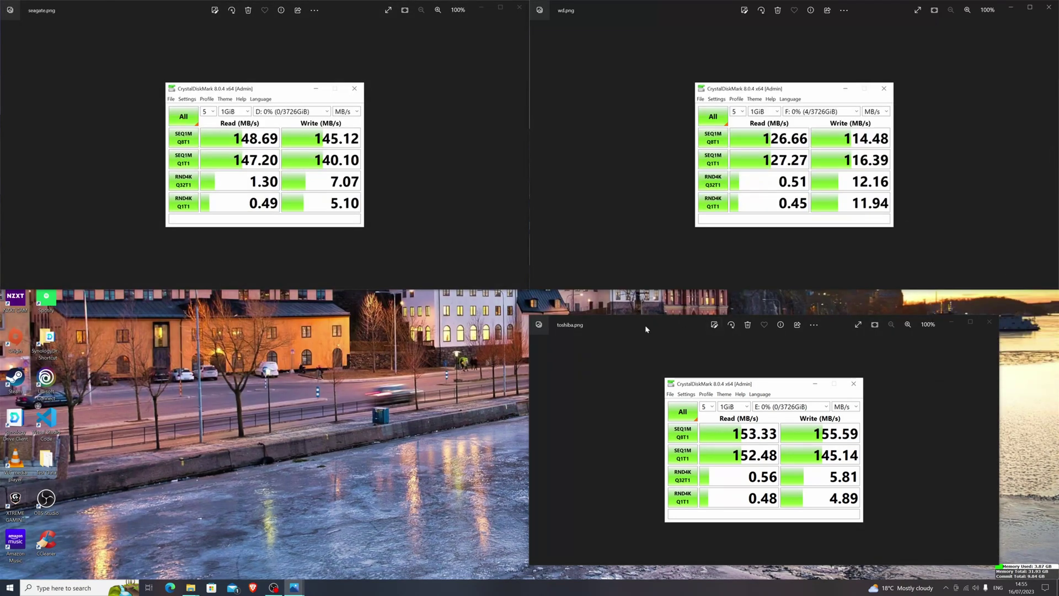
Step: Snap toshiba.png into the bottom-right quarter beside the seagate.png and wd.png screenshots
left_click_drag(644, 325, 1056, 593)
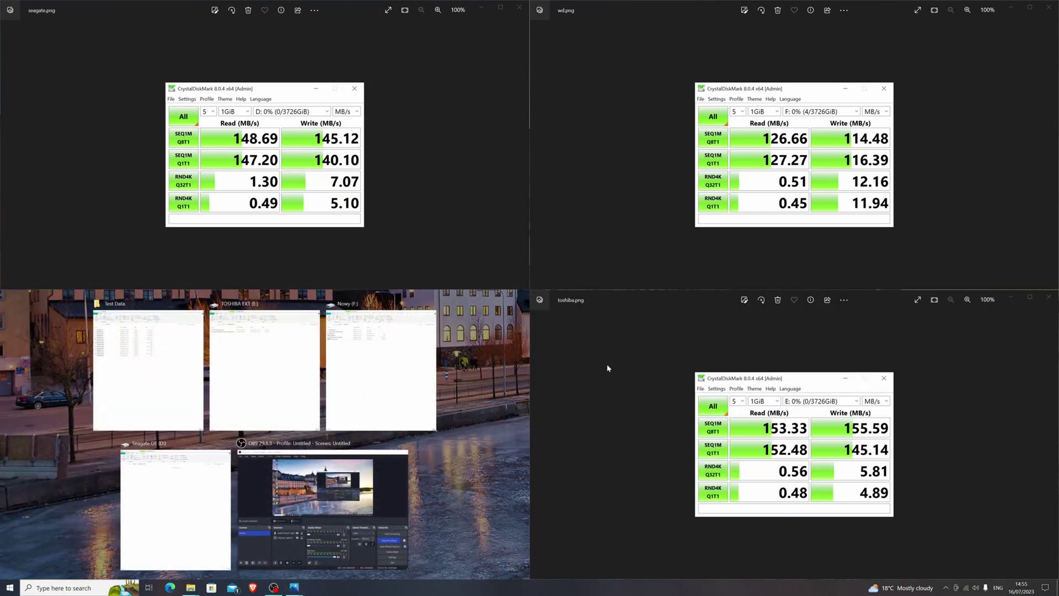
left_click(469, 193)
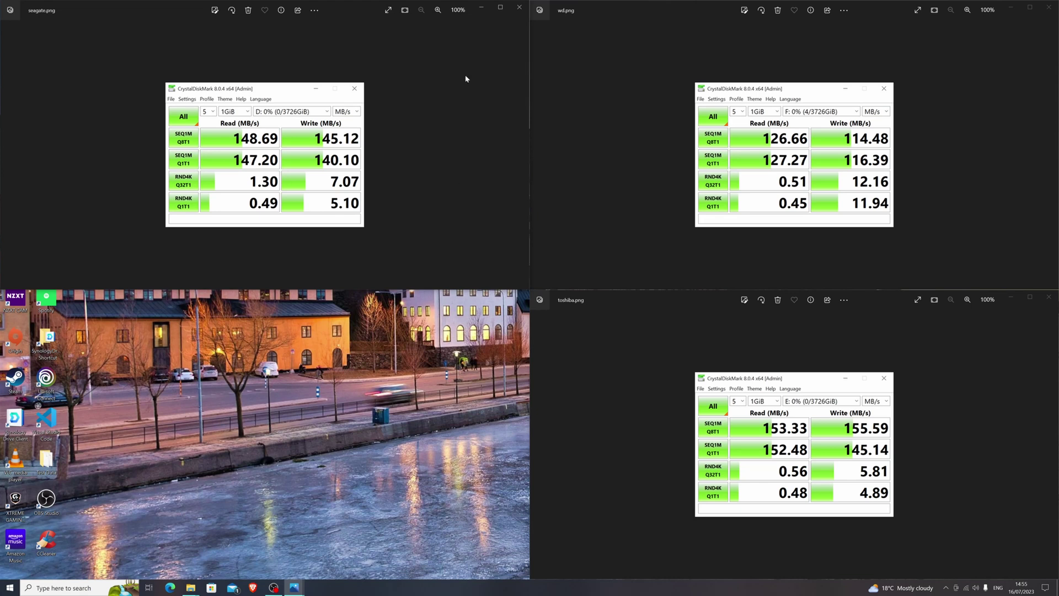